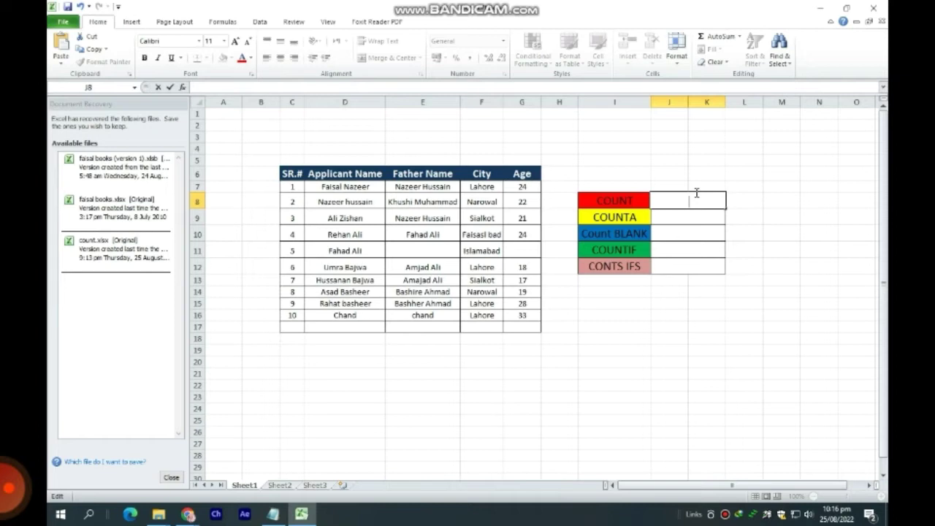
Enter =COUNT(C7:G7) in J8 to count the first applicant row's numeric cells, returning 2.
{"action": "type", "text": "=c"}
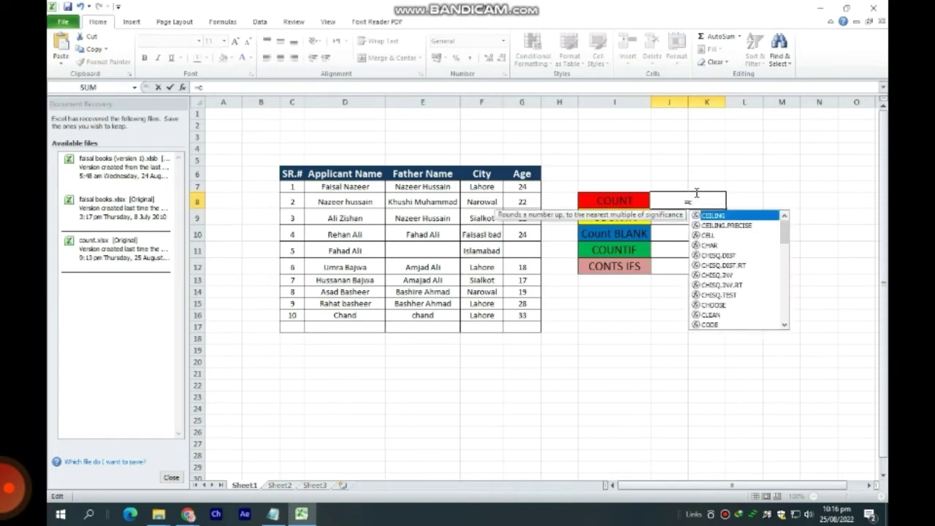
{"action": "type", "text": "ount"}
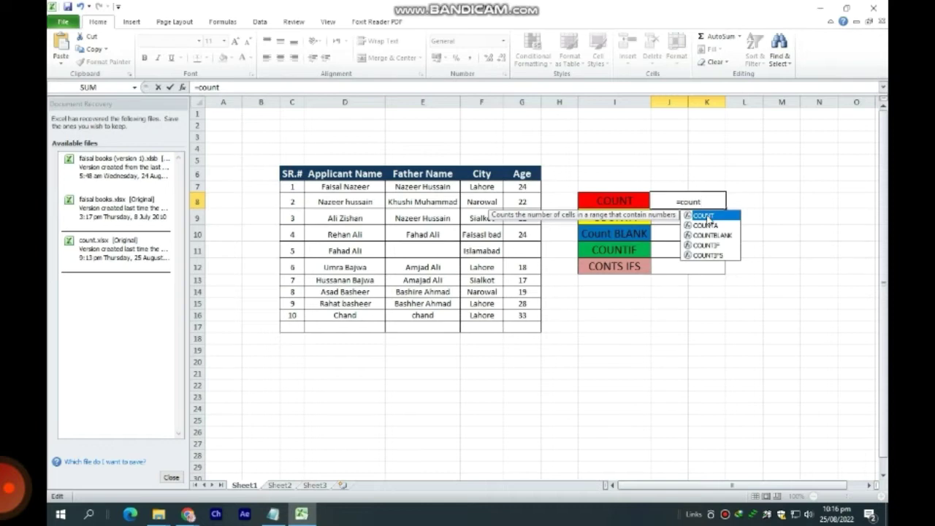
{"action": "double_click", "coordinate": [705, 216]}
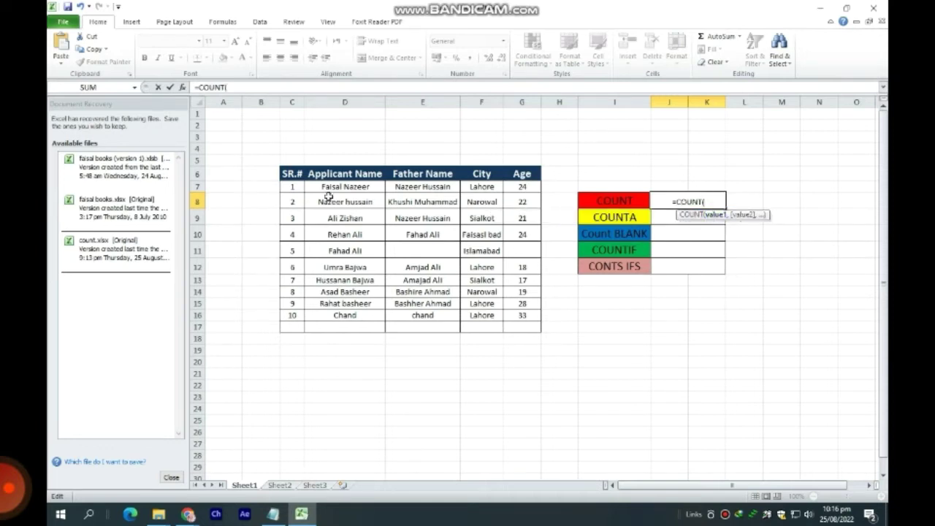
{"action": "left_click_drag", "start_coordinate": [328, 186], "coordinate": [510, 189]}
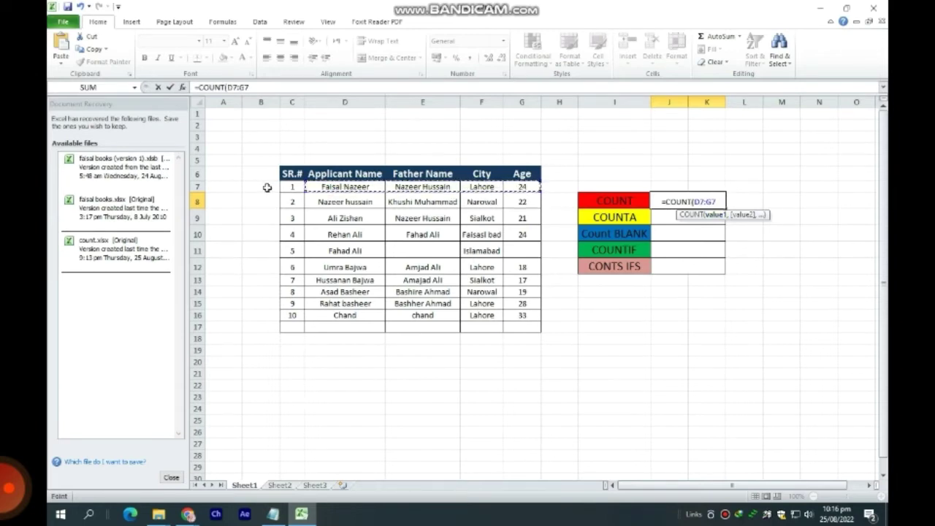
{"action": "left_click_drag", "start_coordinate": [282, 187], "coordinate": [521, 187]}
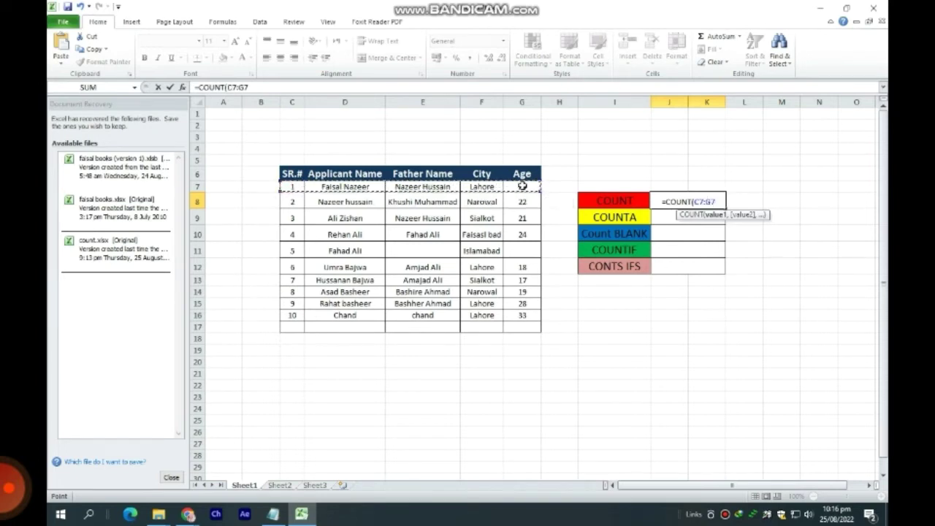
{"action": "type", "text": ")"}
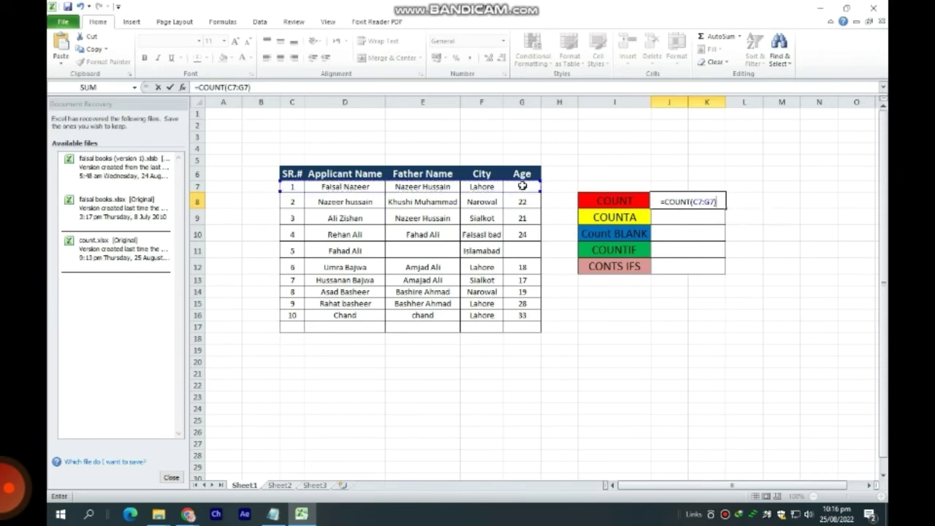
{"action": "key", "text": "Return"}
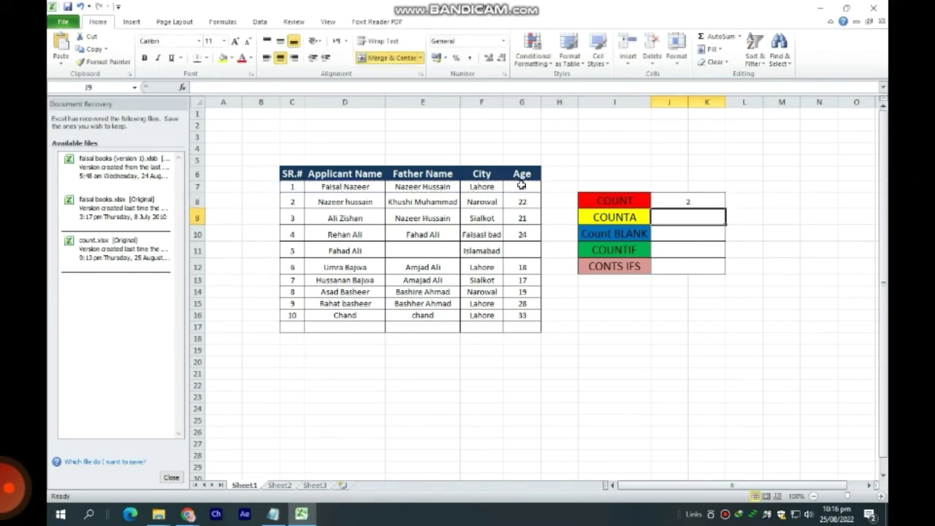
Replace the serial number in C7 with the text 'a' and check how J8's COUNT changes.
{"action": "left_click", "coordinate": [678, 203]}
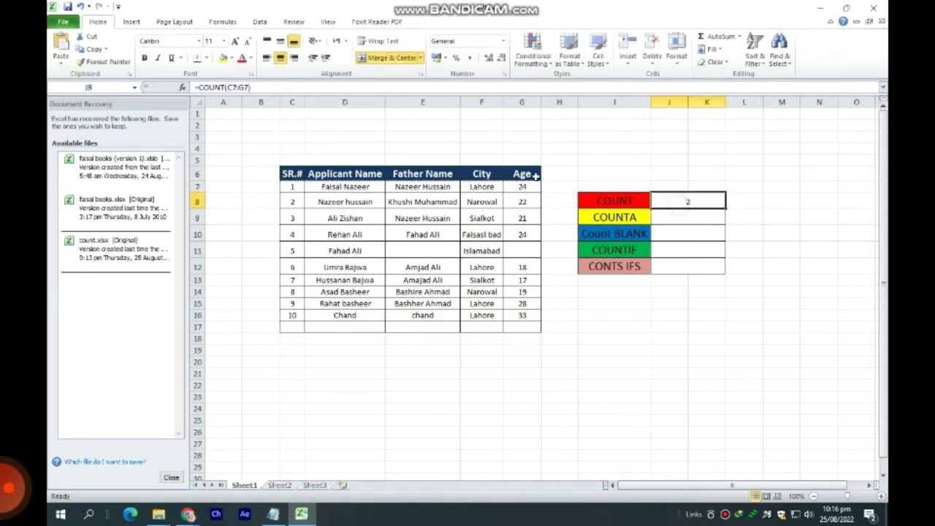
{"action": "left_click", "coordinate": [290, 189]}
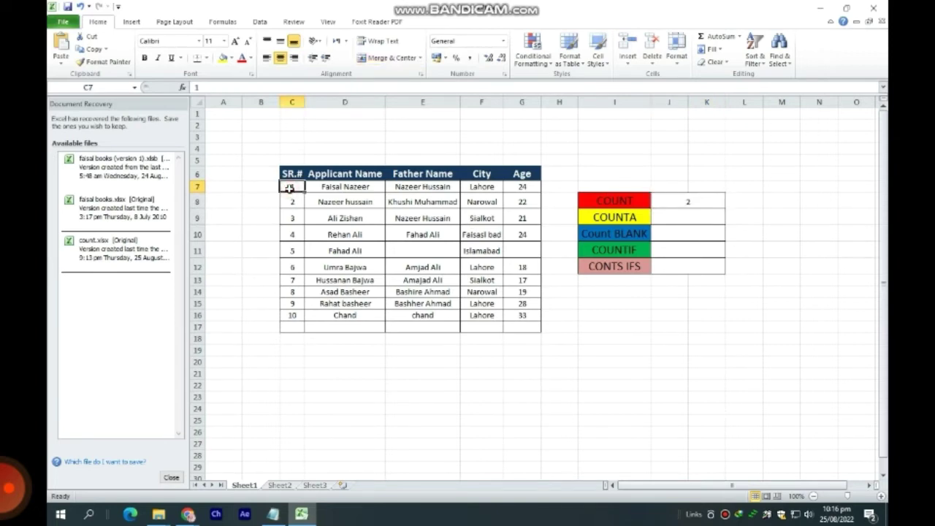
{"action": "left_click", "coordinate": [531, 187]}
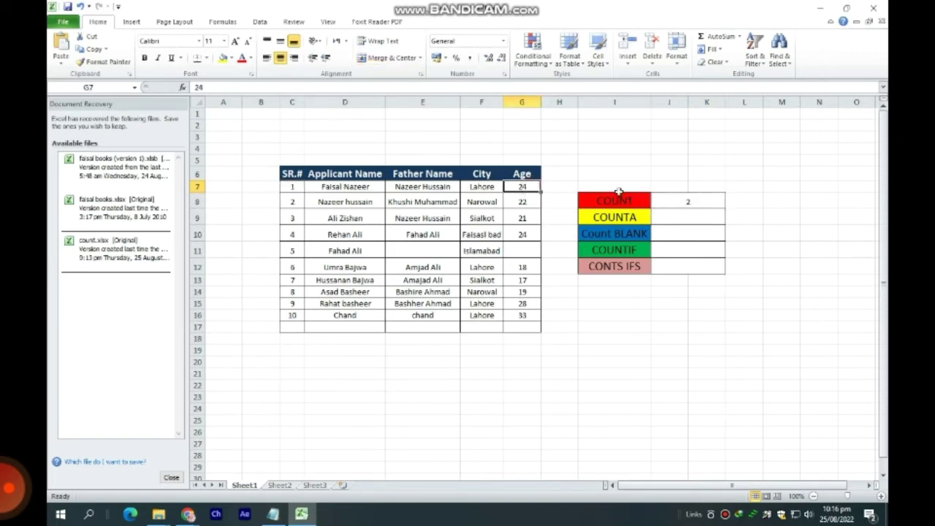
{"action": "left_click", "coordinate": [294, 188]}
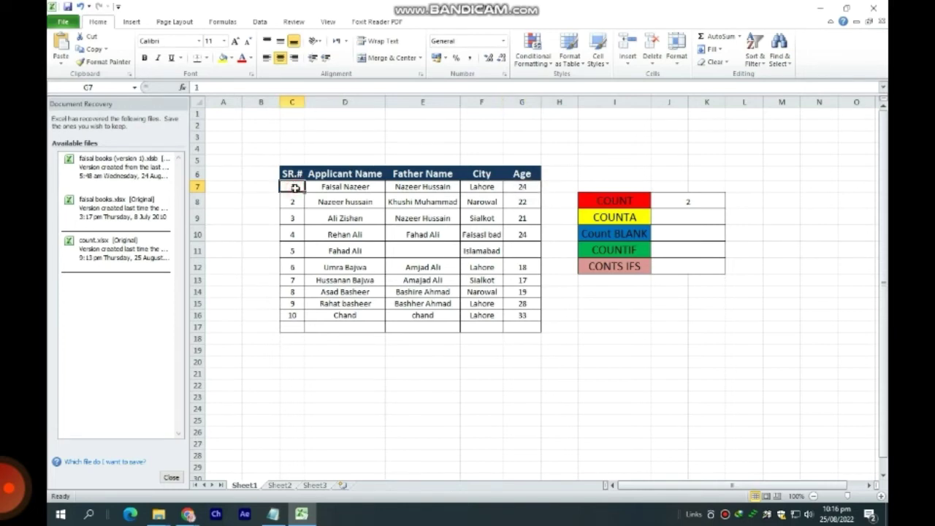
{"action": "key", "text": "BackSpace"}
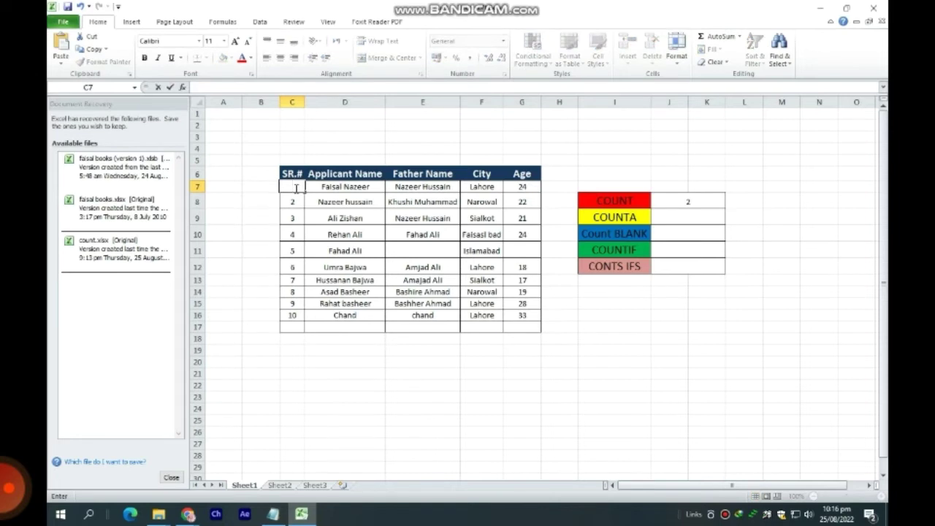
{"action": "type", "text": "a"}
{"action": "left_click", "coordinate": [741, 350]}
{"action": "left_click", "coordinate": [696, 199]}
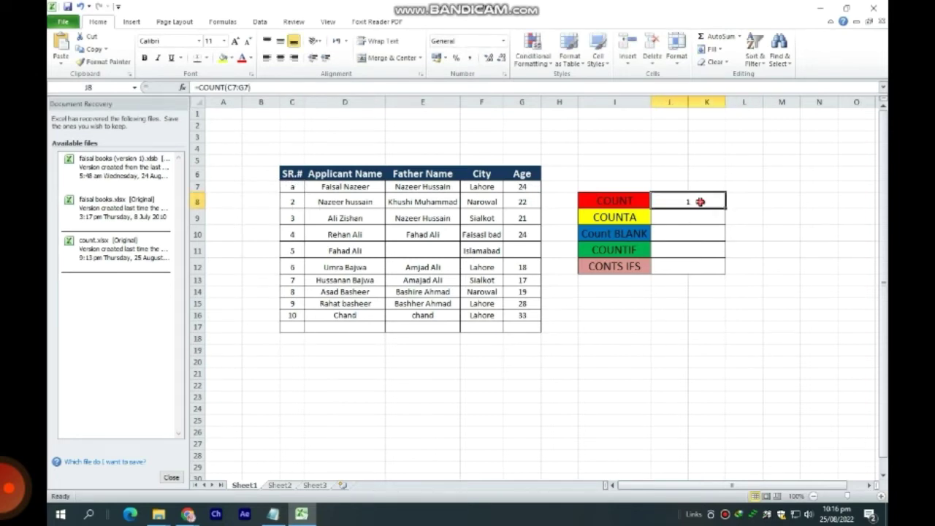
Enter 'b' in G7, then undo it so the age 24 returns.
{"action": "left_click", "coordinate": [530, 187]}
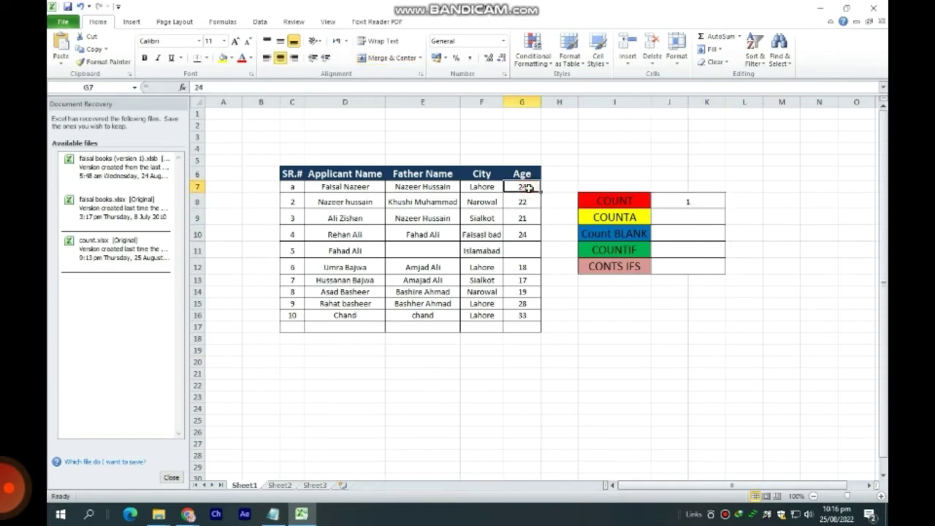
{"action": "type", "text": "b"}
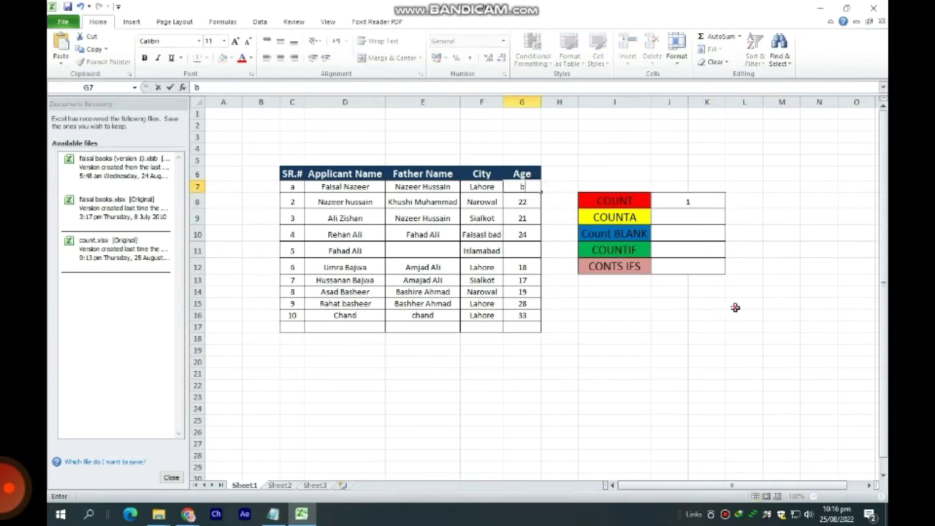
{"action": "left_click", "coordinate": [735, 307]}
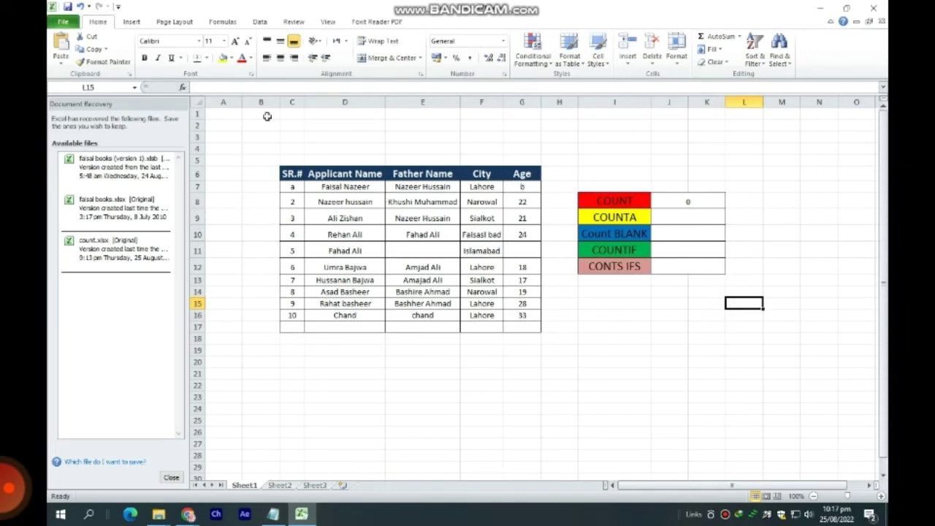
{"action": "key", "text": "ctrl+z"}
{"action": "key", "text": "ctrl+z"}
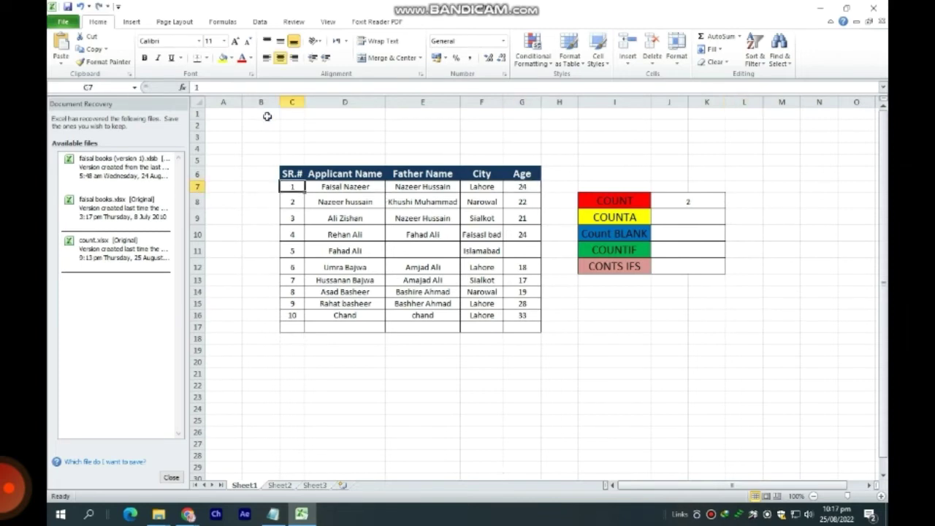
Enter =COUNTA(C8:G8) in J9 to count the second applicant row's non-empty cells, returning 5.
{"action": "left_click", "coordinate": [674, 216]}
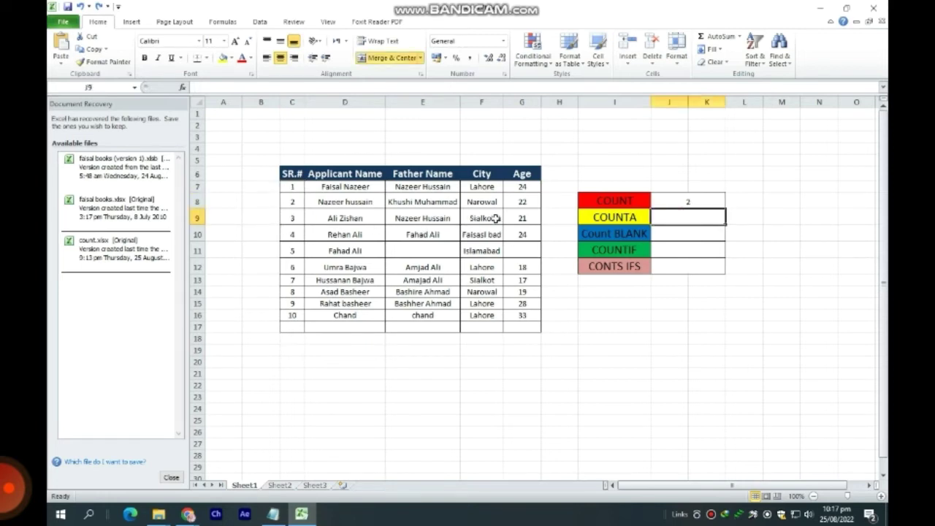
{"action": "double_click", "coordinate": [670, 215]}
{"action": "key", "text": "Escape"}
{"action": "type", "text": "="}
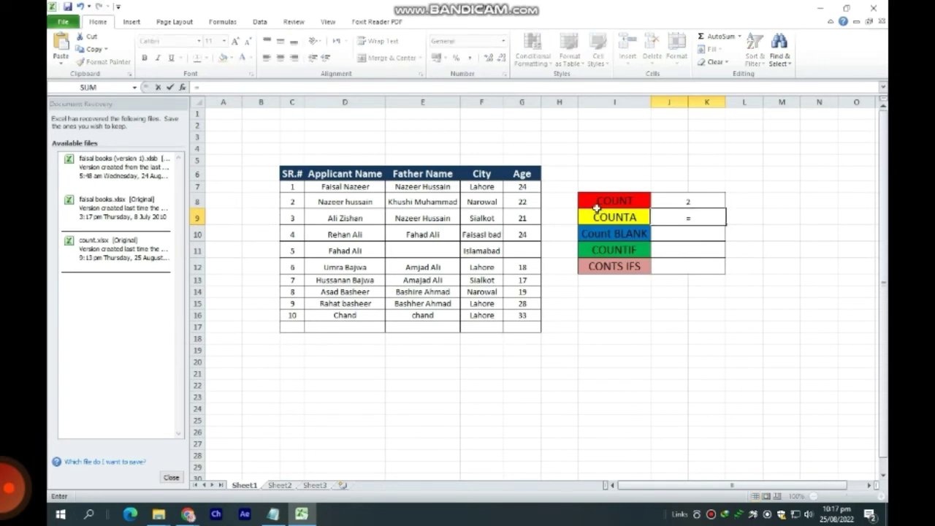
{"action": "type", "text": "count"}
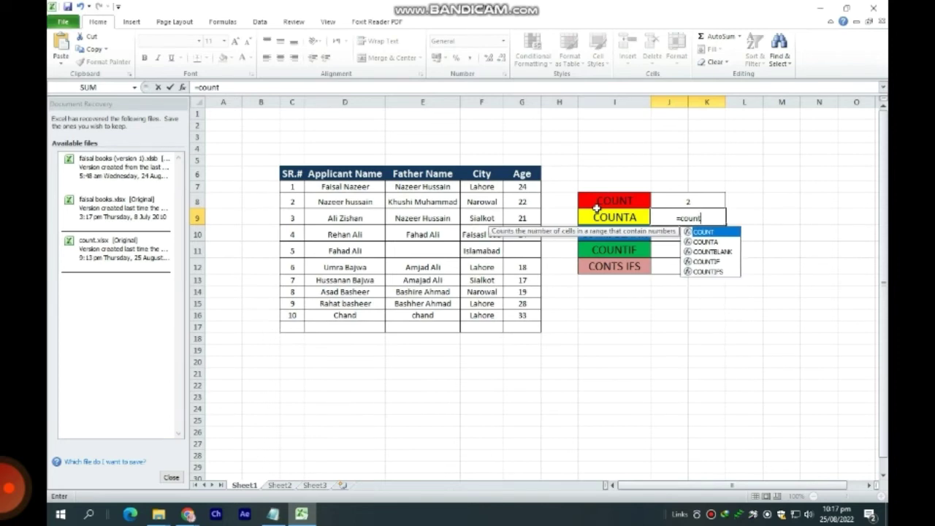
{"action": "double_click", "coordinate": [714, 243]}
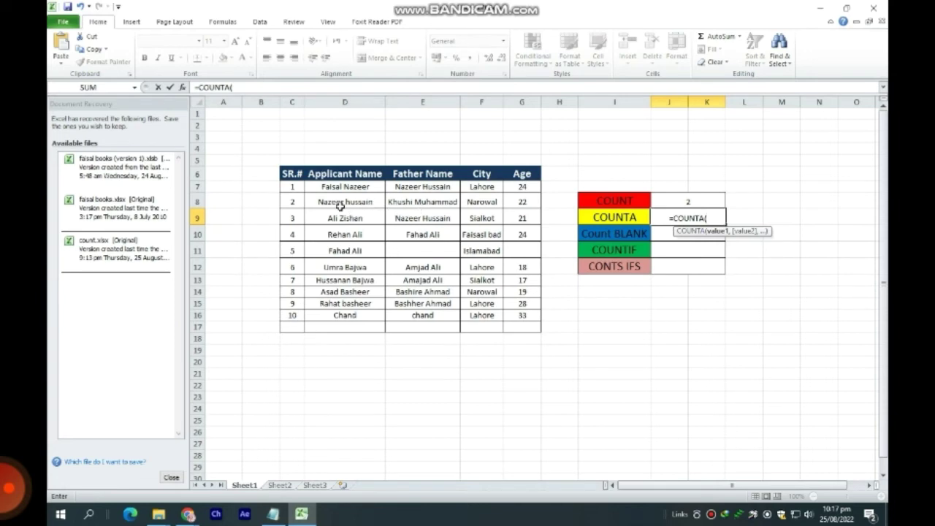
{"action": "mouse_move", "coordinate": [320, 203]}
{"action": "left_mouse_down"}
{"action": "mouse_move", "coordinate": [442, 194]}
{"action": "mouse_move", "coordinate": [529, 205]}
{"action": "left_mouse_up"}
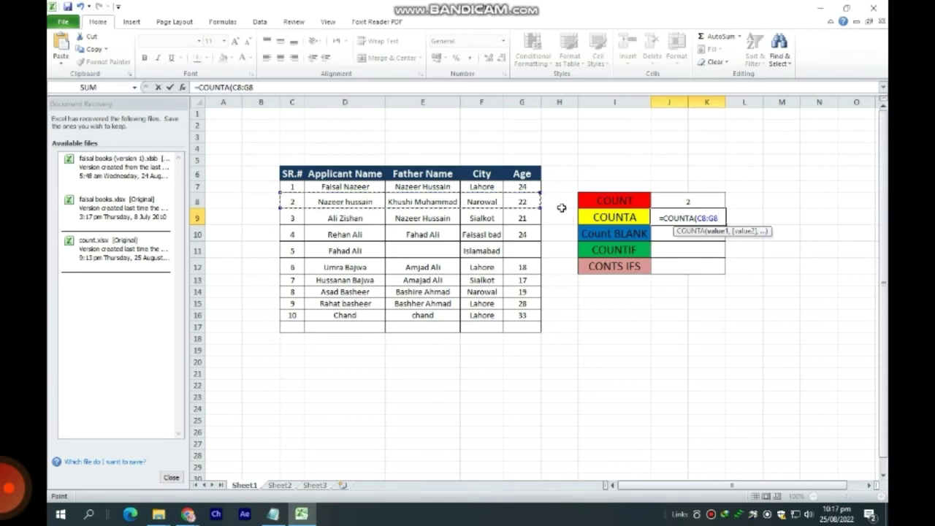
{"action": "type", "text": ")"}
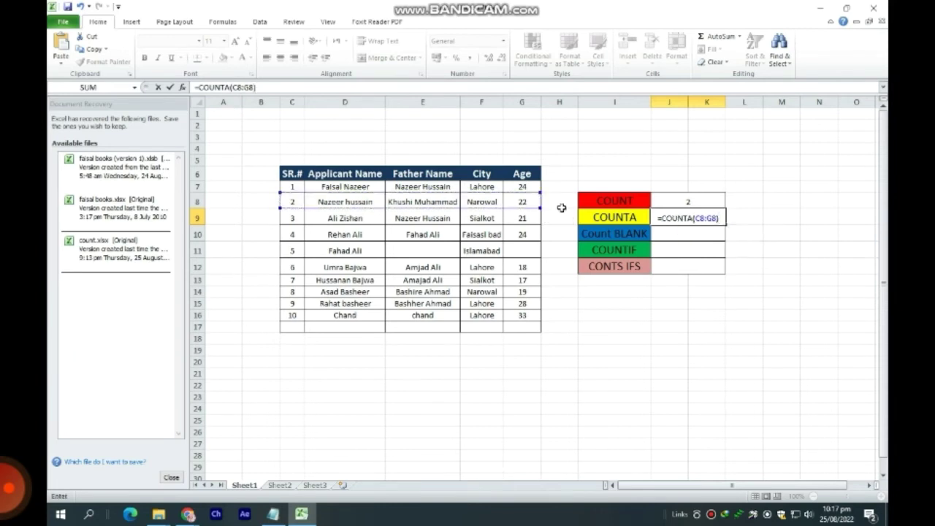
{"action": "key", "text": "Return"}
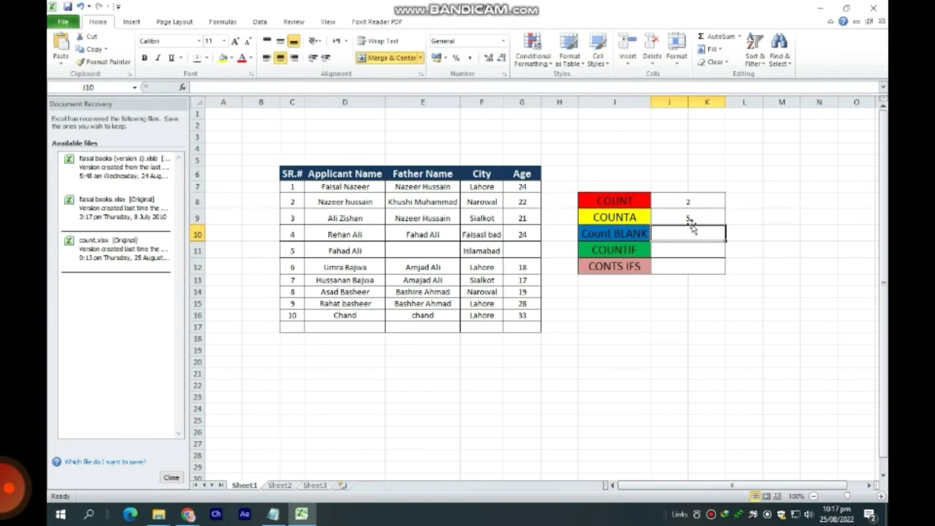
{"action": "left_click", "coordinate": [689, 217]}
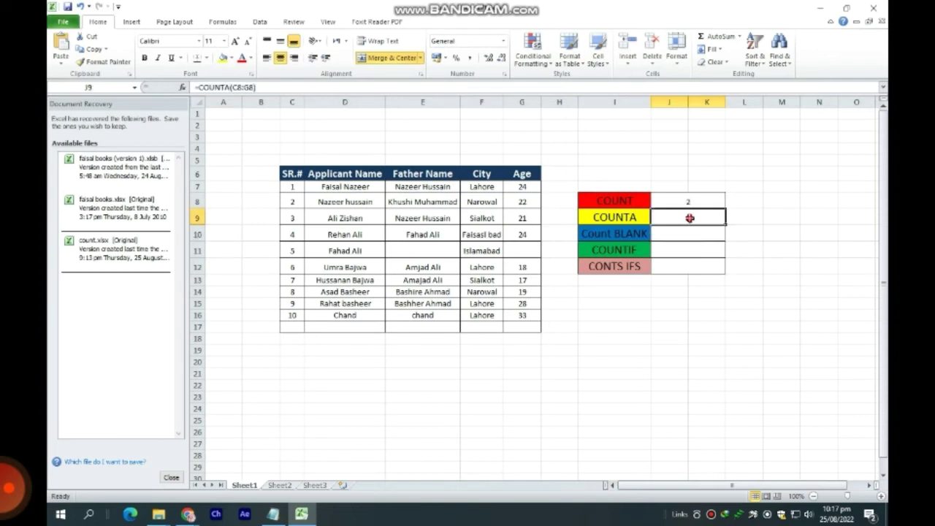
{"action": "left_click", "coordinate": [293, 204]}
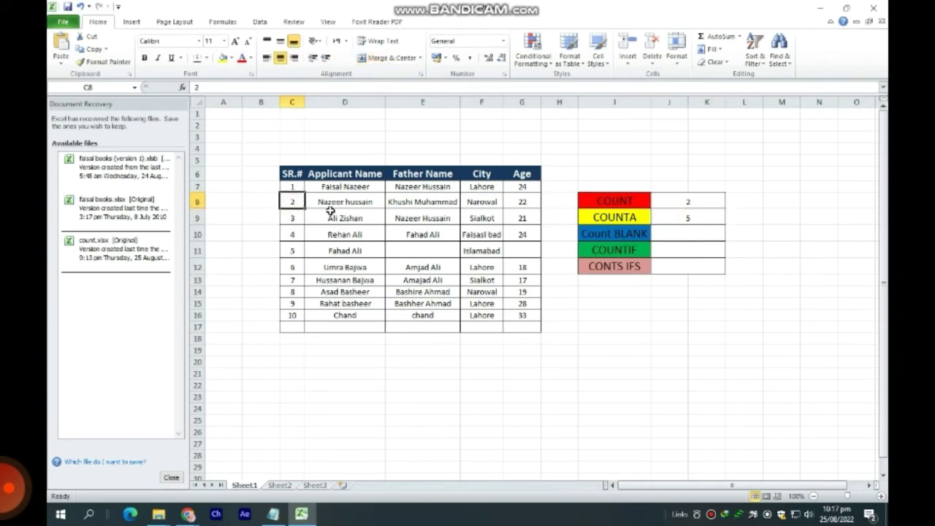
{"action": "left_click", "coordinate": [329, 204]}
{"action": "left_click", "coordinate": [436, 203]}
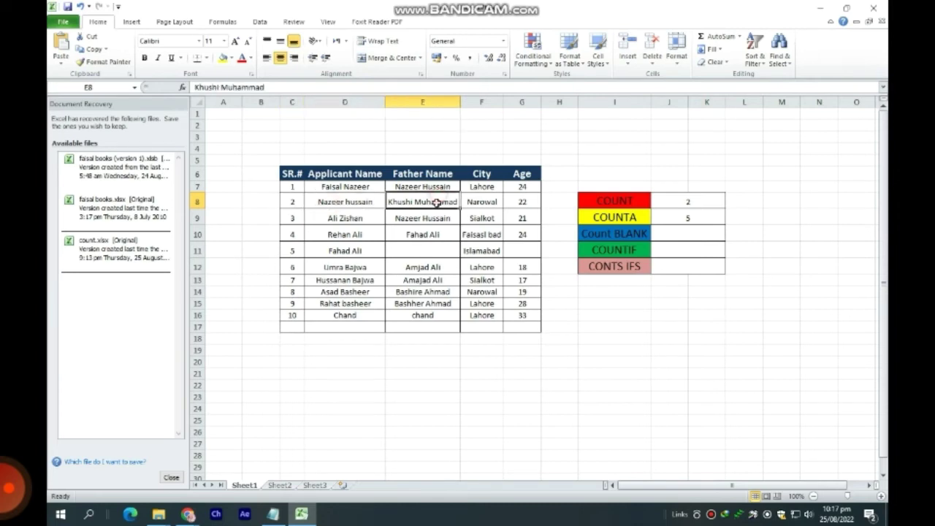
{"action": "left_click", "coordinate": [493, 205]}
{"action": "left_click", "coordinate": [511, 204]}
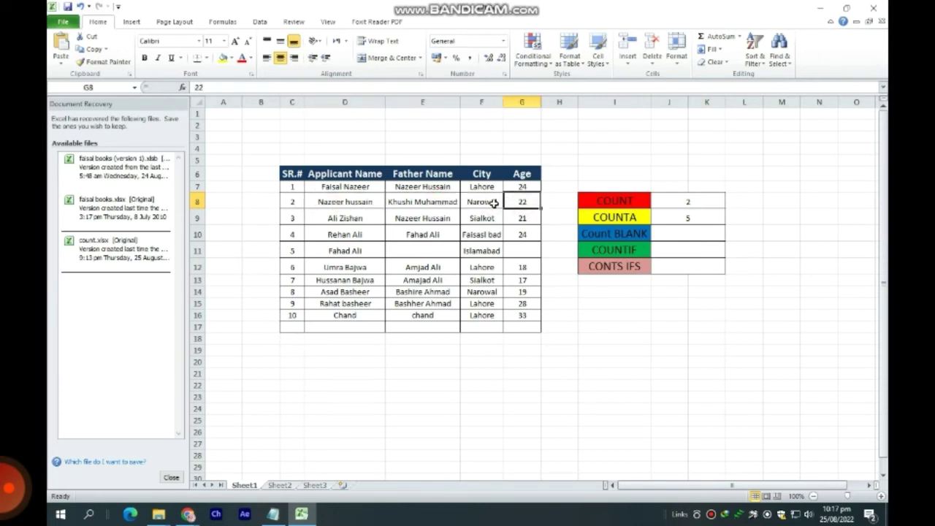
{"action": "left_click", "coordinate": [494, 205]}
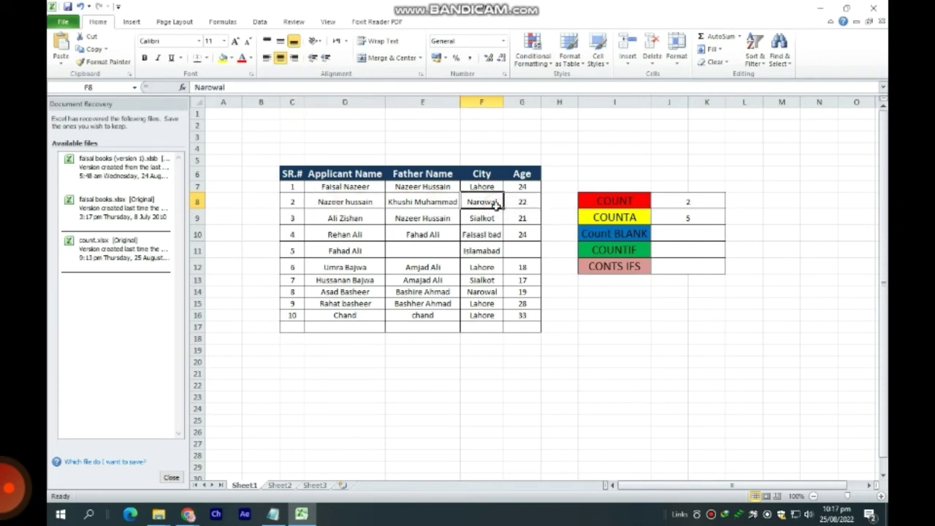
{"action": "key", "text": "Delete"}
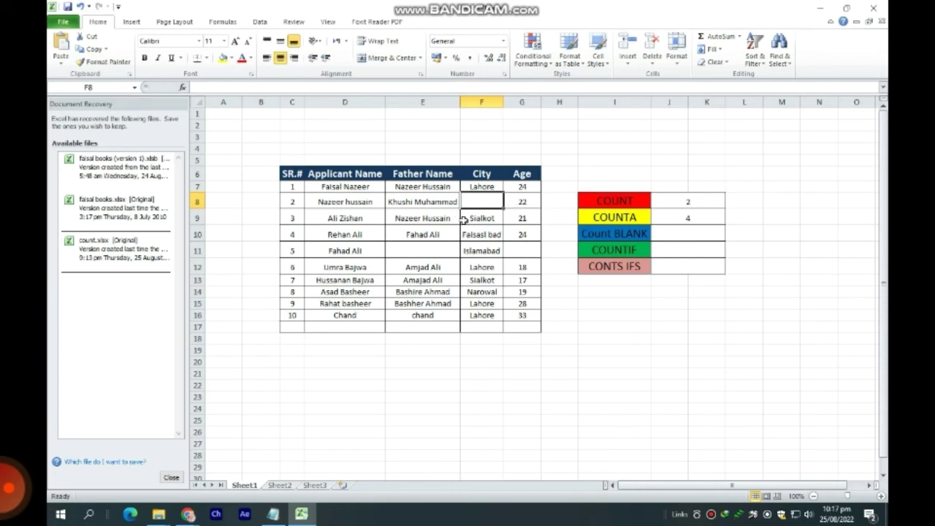
{"action": "left_click", "coordinate": [447, 204]}
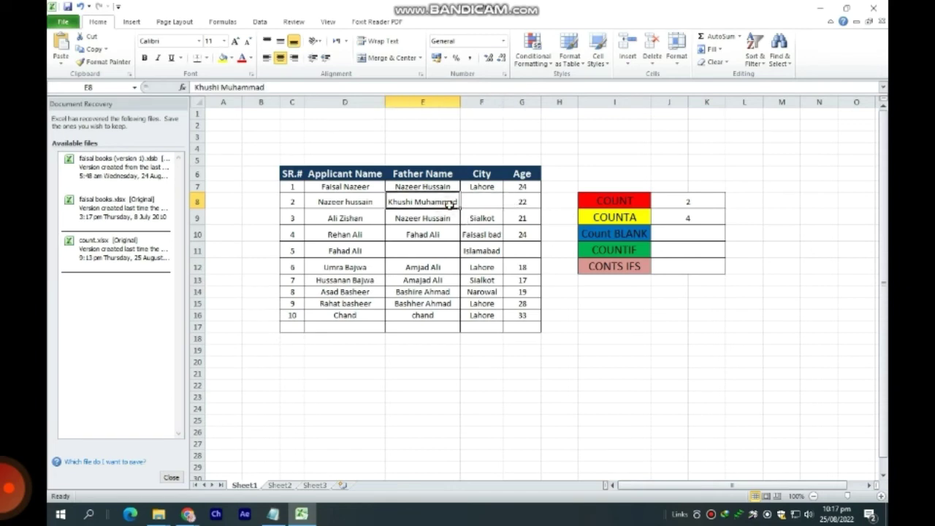
{"action": "key", "text": "Delete"}
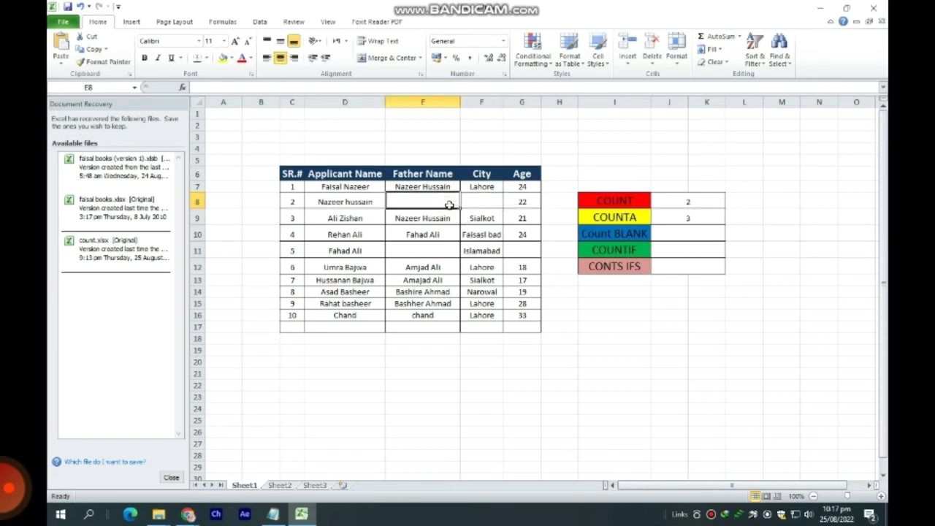
{"action": "key", "text": "ctrl+z"}
{"action": "key", "text": "ctrl+z"}
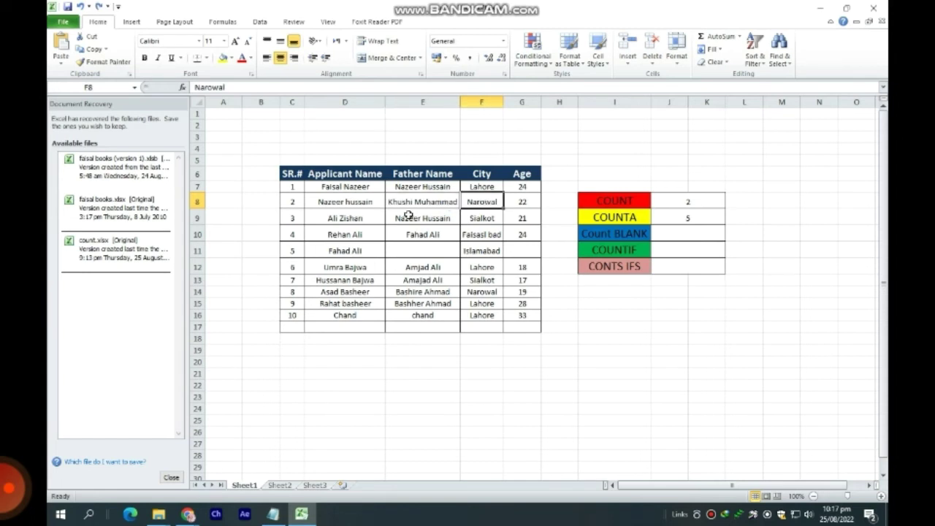